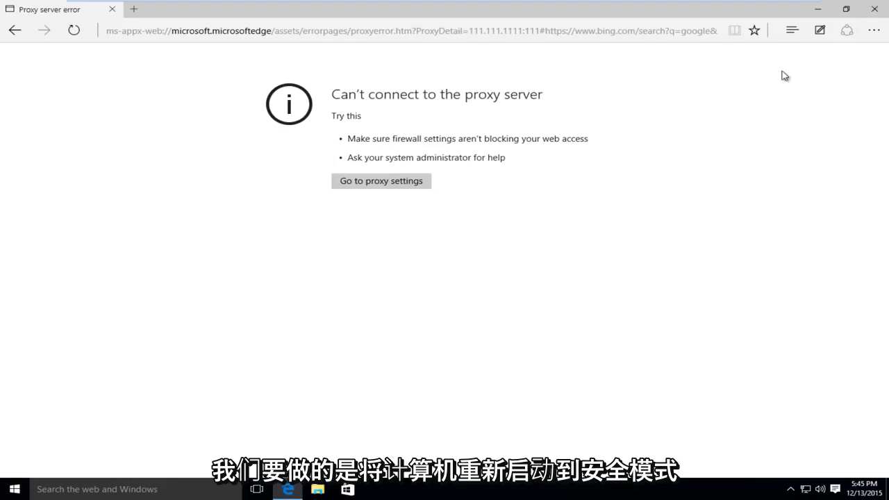
# - Close Edge and restart Windows from the Start menu's Power options into recovery
pyautogui.click(872, 10)
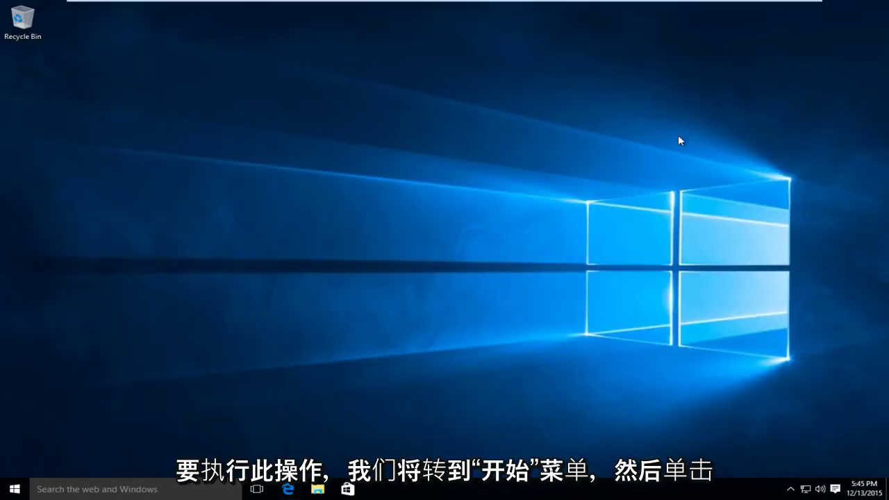
pyautogui.click(12, 490)
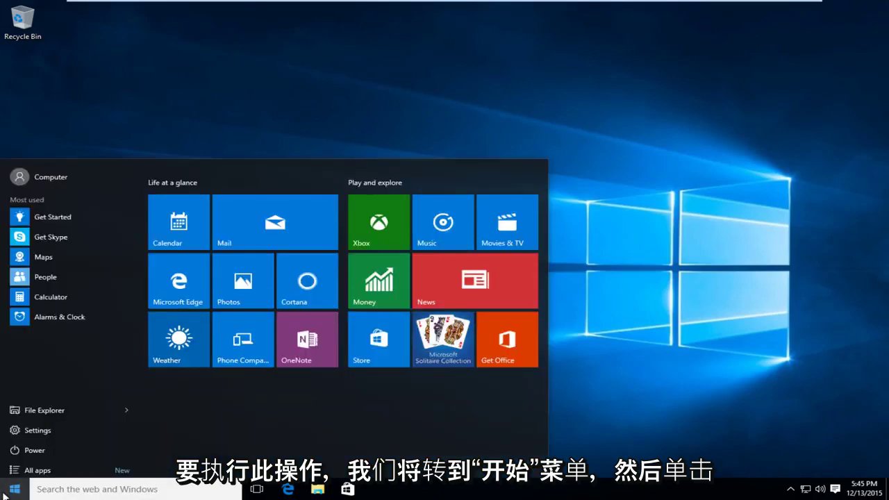
pyautogui.click(34, 448)
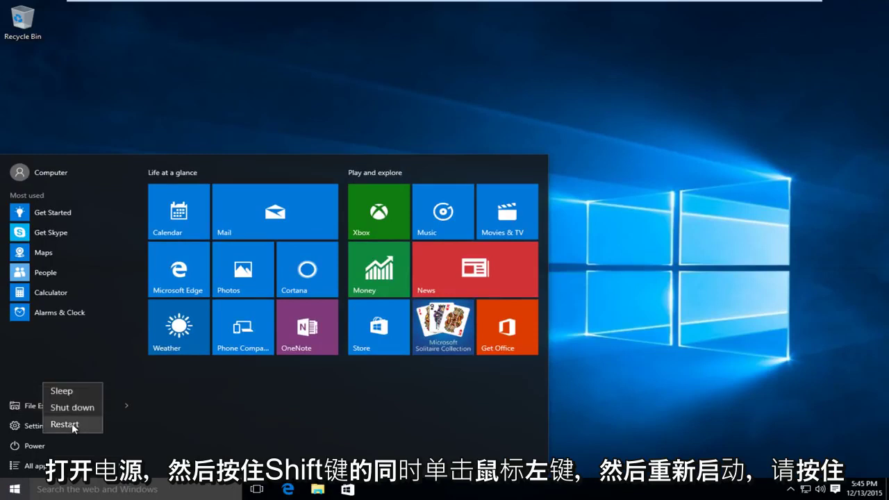
pyautogui.keyDown('shift'); pyautogui.click(73, 425); pyautogui.keyUp('shift')
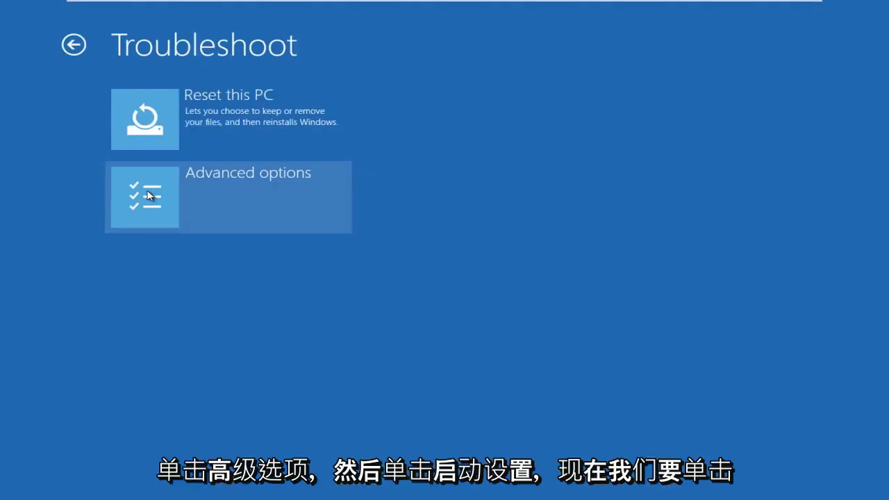
# - Go to Advanced options, then Startup Settings in the recovery environment
pyautogui.click(147, 195)
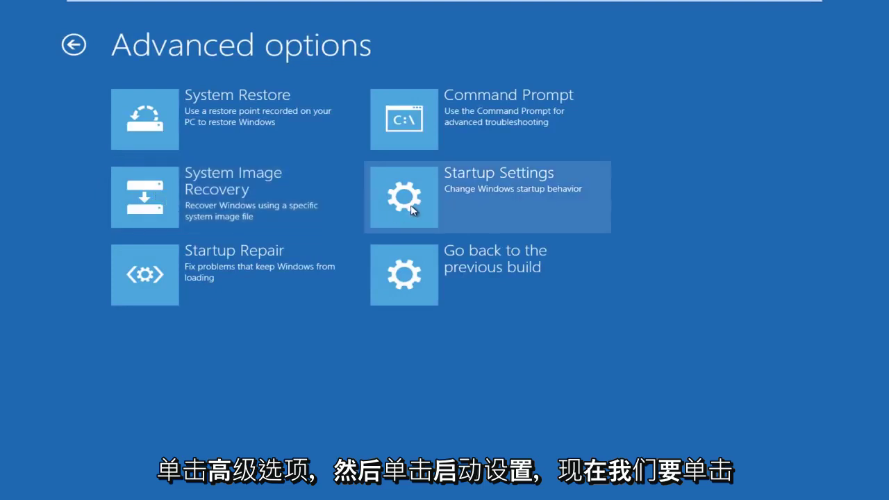
pyautogui.click(414, 208)
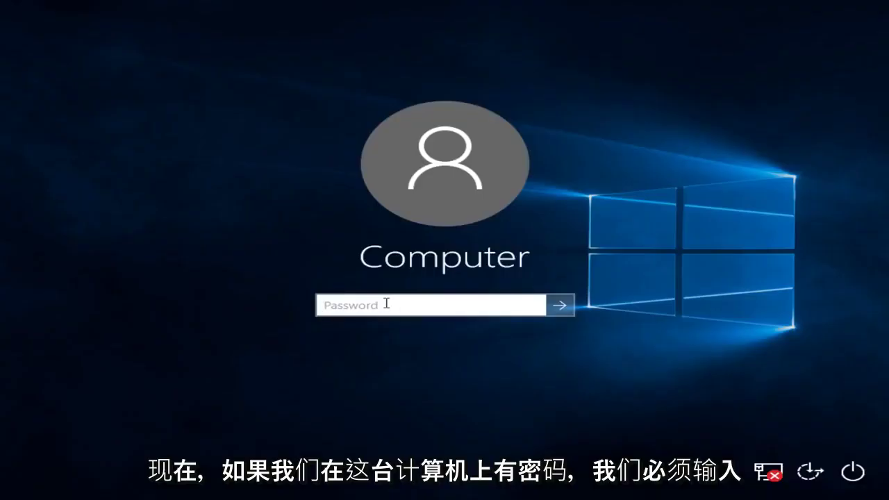
# - Sign in to Safe Mode with the account password
pyautogui.write('****')
pyautogui.press('Return')
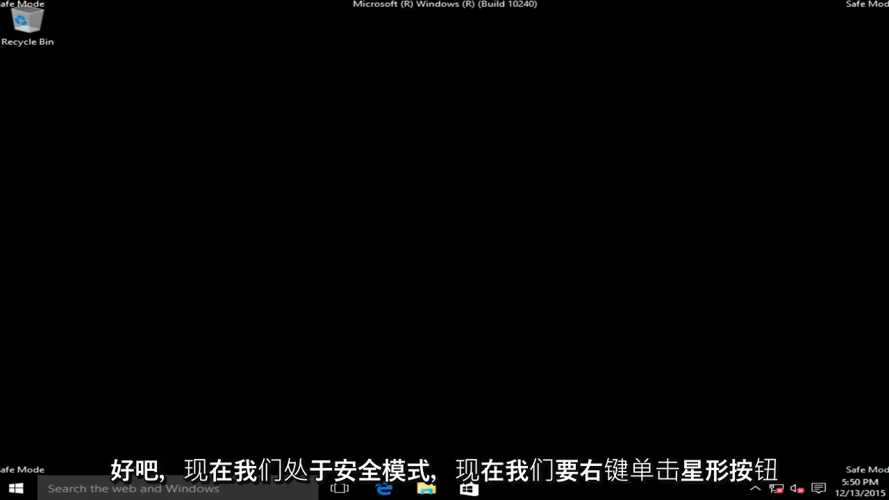
# - Launch Registry Editor by running regedit from the Run dialog
pyautogui.rightClick(10, 488)
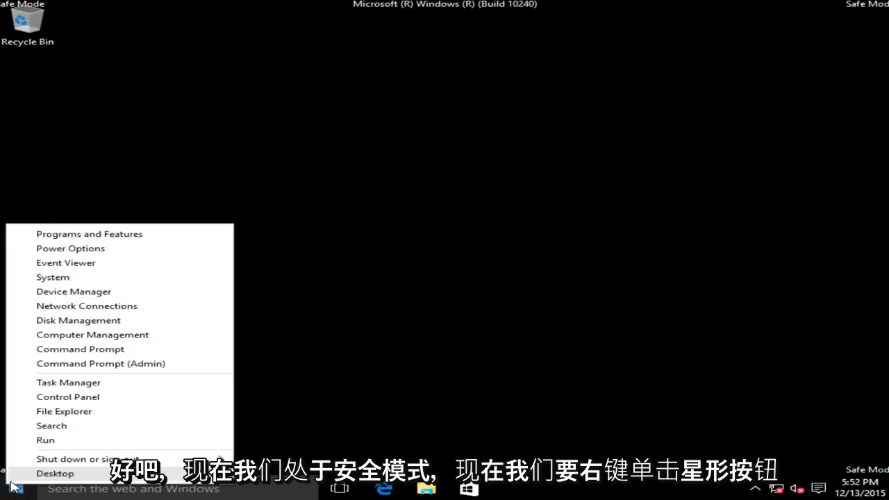
pyautogui.click(52, 442)
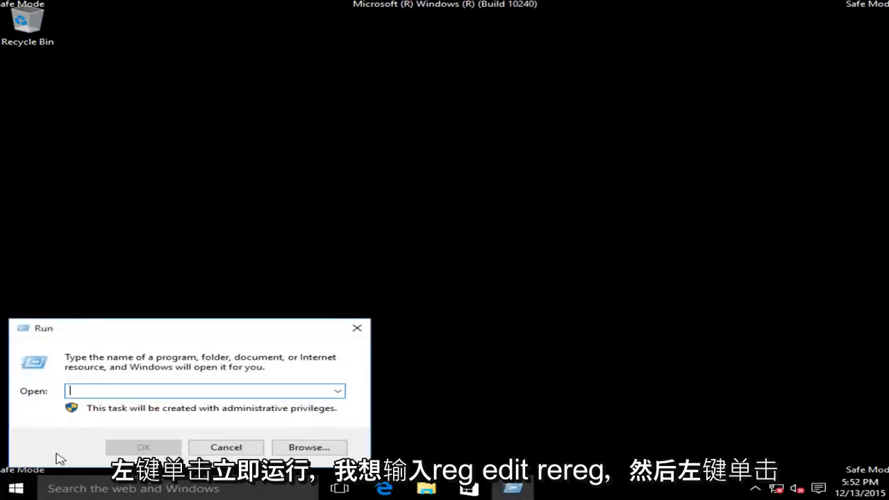
pyautogui.write('reg')
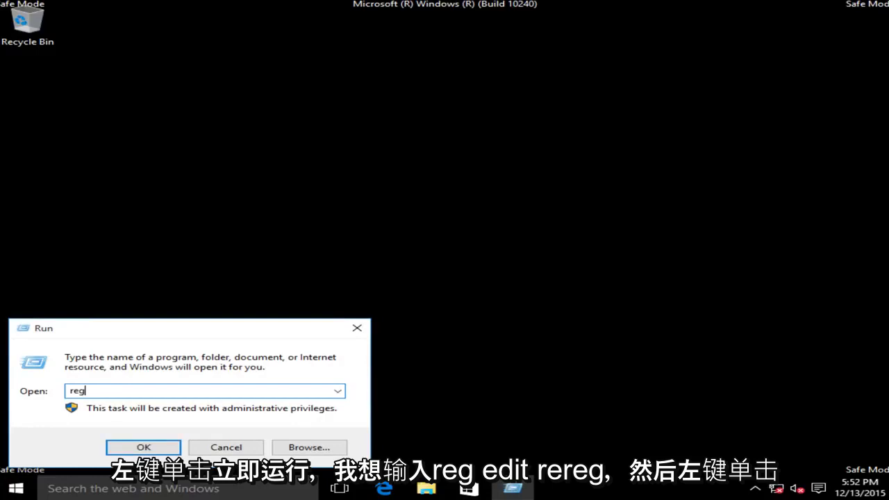
pyautogui.write('edit')
pyautogui.click(159, 452)
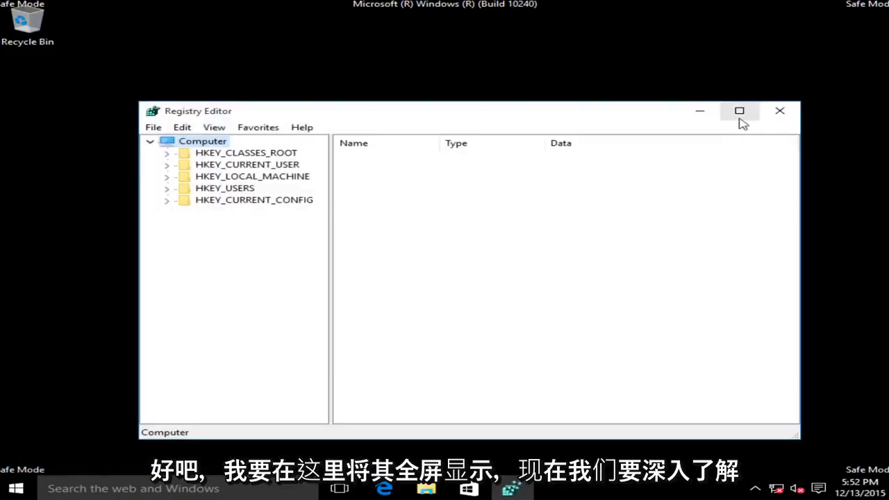
# - Maximize Registry Editor and expand HKEY_CURRENT_USER\Software\Microsoft
pyautogui.click(740, 113)
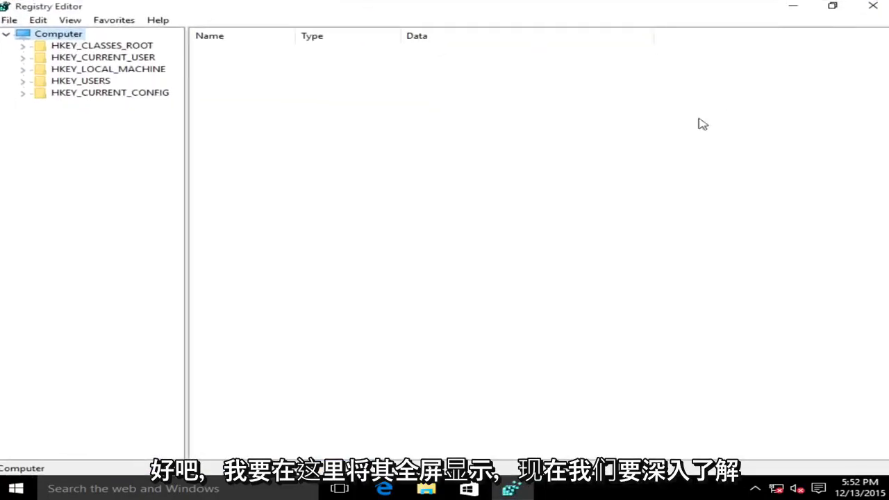
pyautogui.click(53, 58)
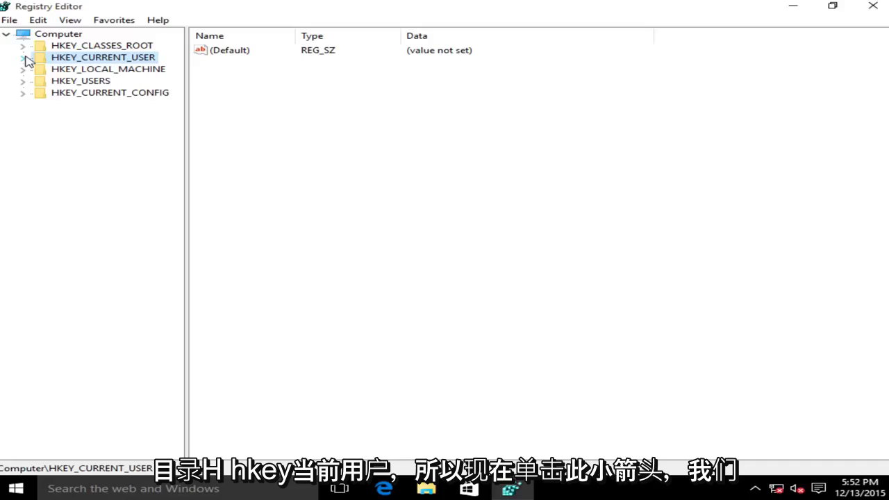
pyautogui.click(23, 60)
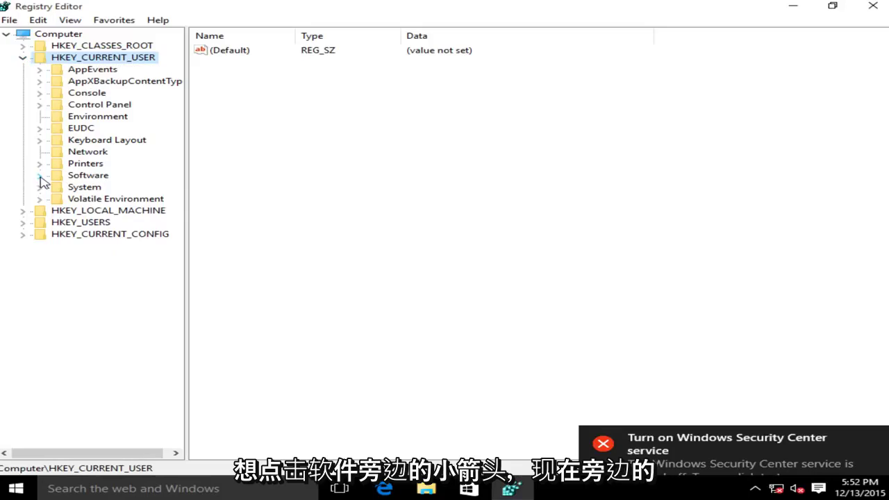
pyautogui.click(39, 176)
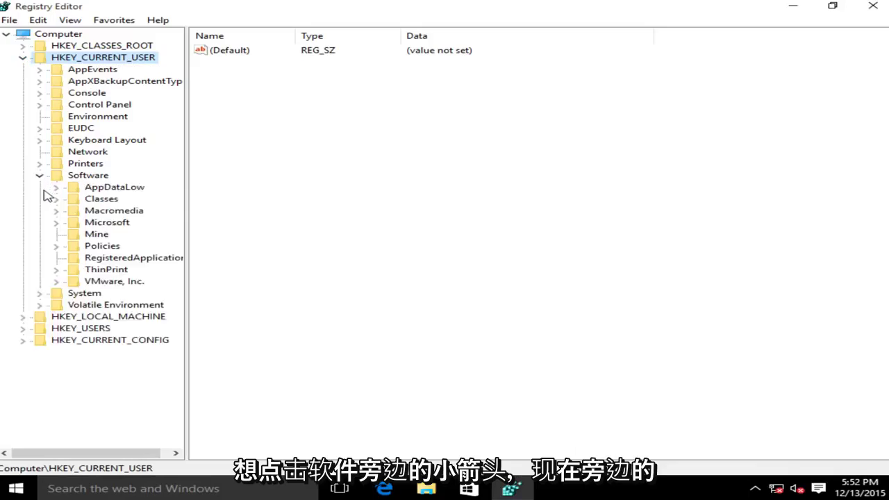
pyautogui.click(56, 223)
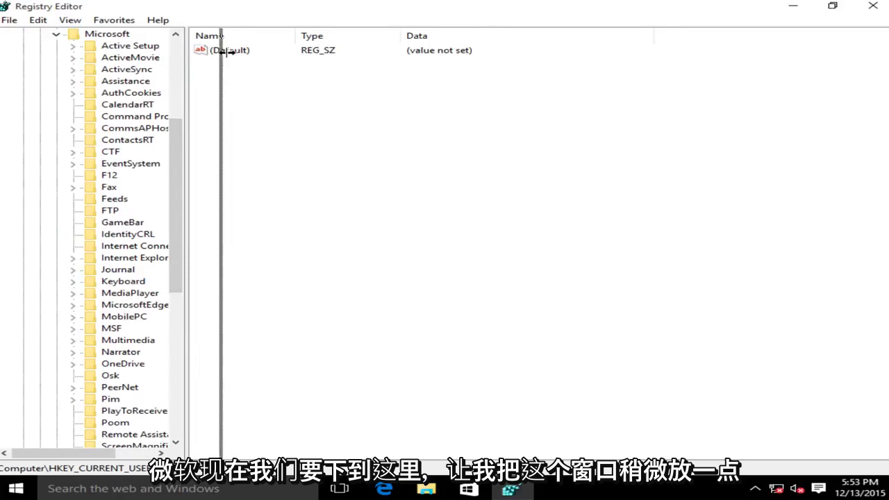
# - Widen the key tree and open Windows\CurrentVersion\Internet Settings
pyautogui.moveTo(187, 54); pyautogui.dragTo(254, 55)
pyautogui.moveTo(238, 176); pyautogui.dragTo(245, 295)
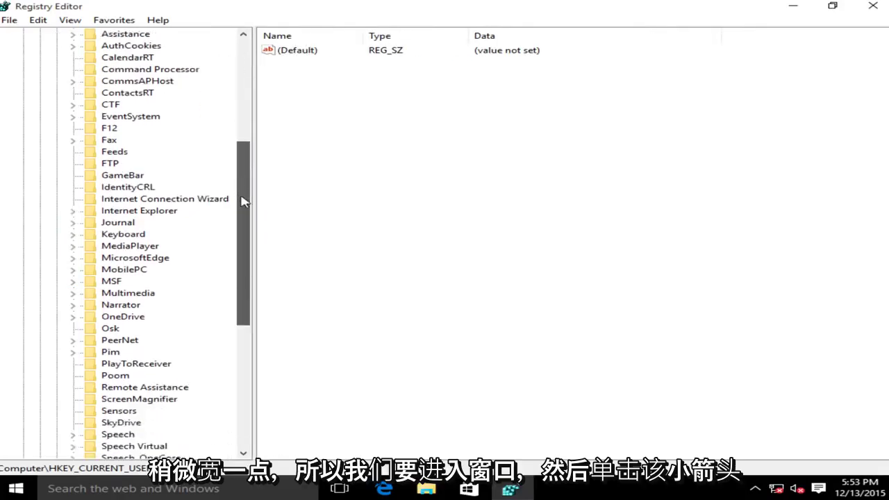
pyautogui.click(114, 340)
pyautogui.click(73, 341)
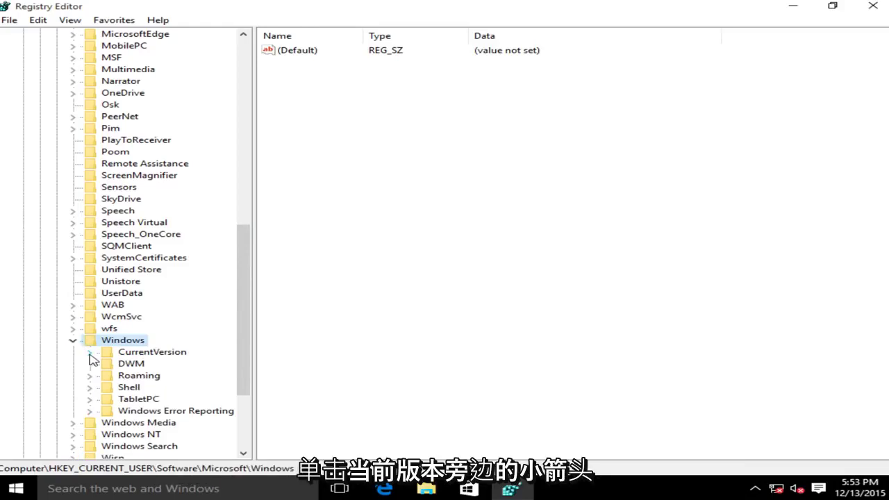
pyautogui.click(90, 352)
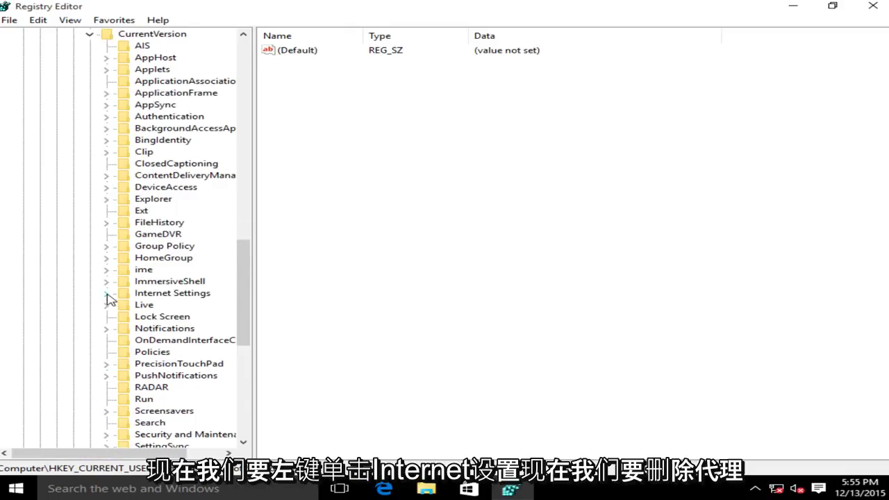
pyautogui.click(155, 297)
# - Delete the ProxyEnable value from Internet Settings
pyautogui.click(287, 139)
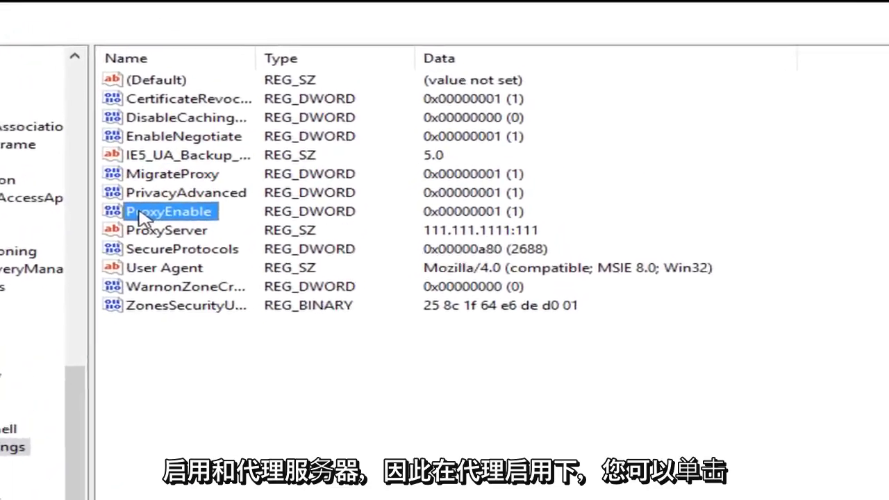
pyautogui.click(107, 254)
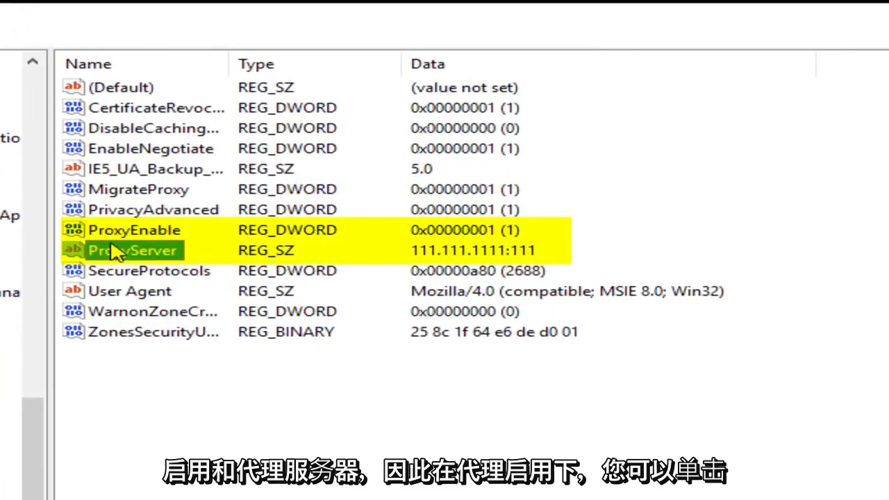
pyautogui.click(114, 238)
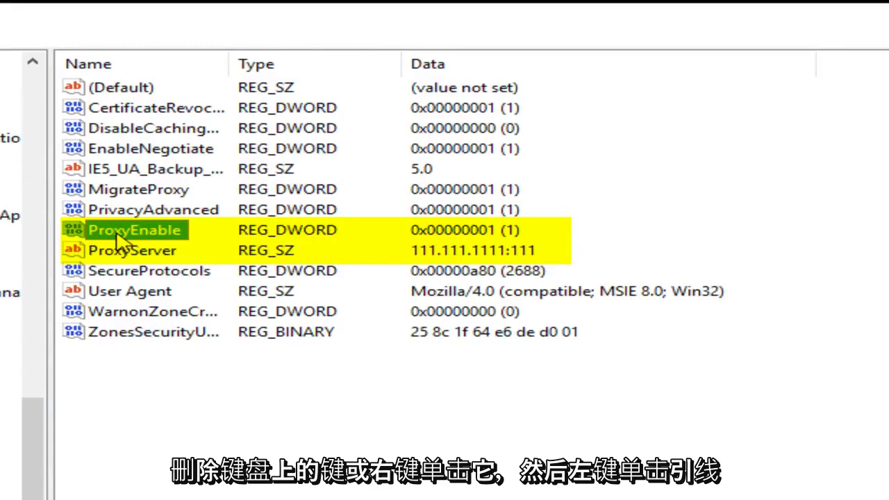
pyautogui.rightClick(118, 239)
pyautogui.click(179, 311)
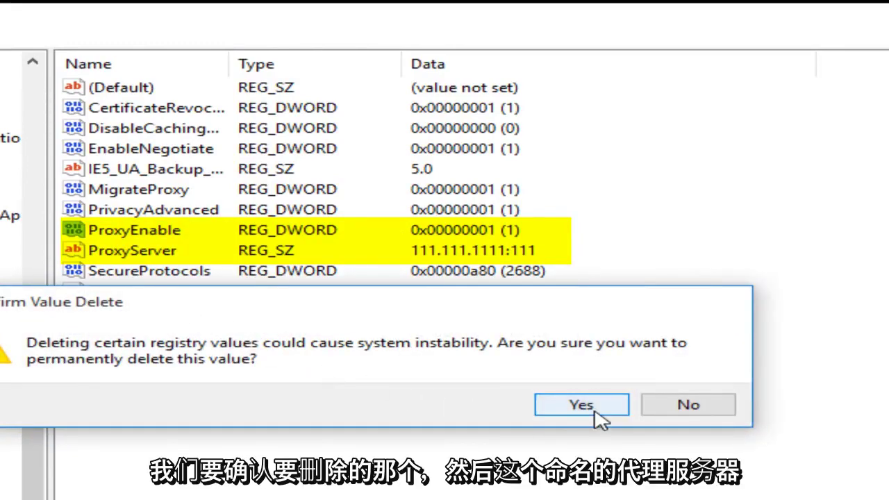
pyautogui.click(581, 404)
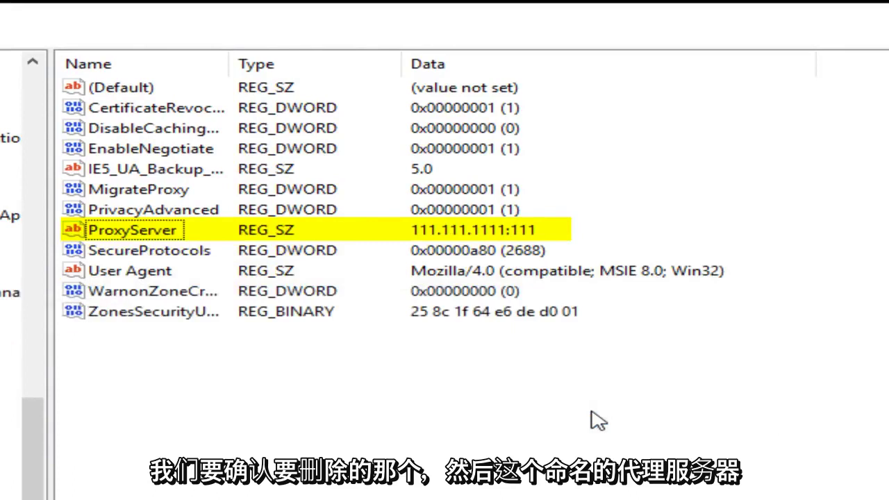
# - Delete the ProxyServer value from Internet Settings
pyautogui.click(126, 237)
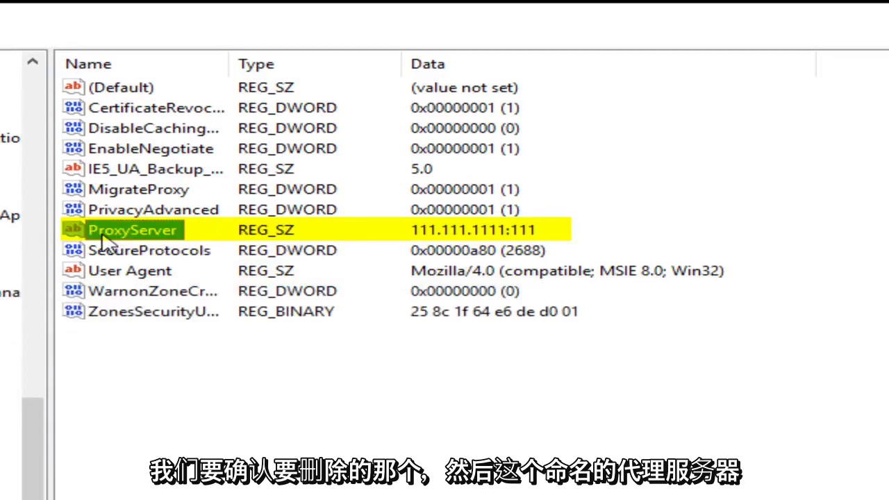
pyautogui.rightClick(138, 236)
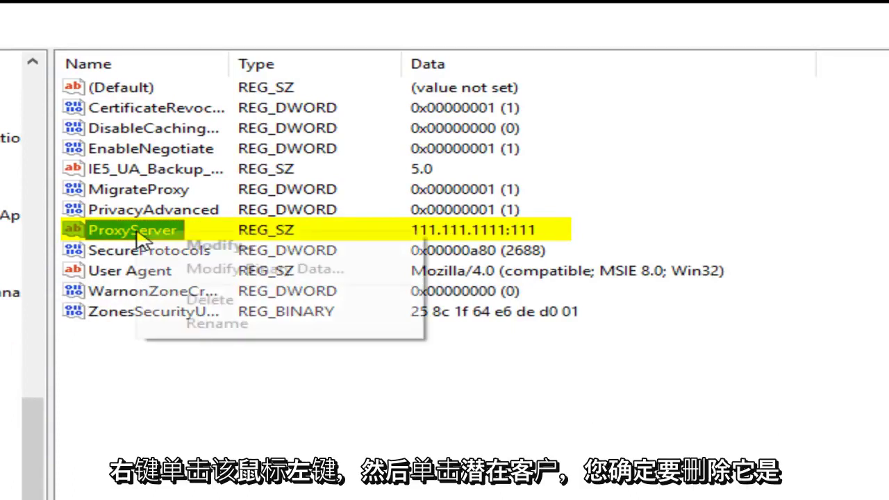
pyautogui.click(210, 304)
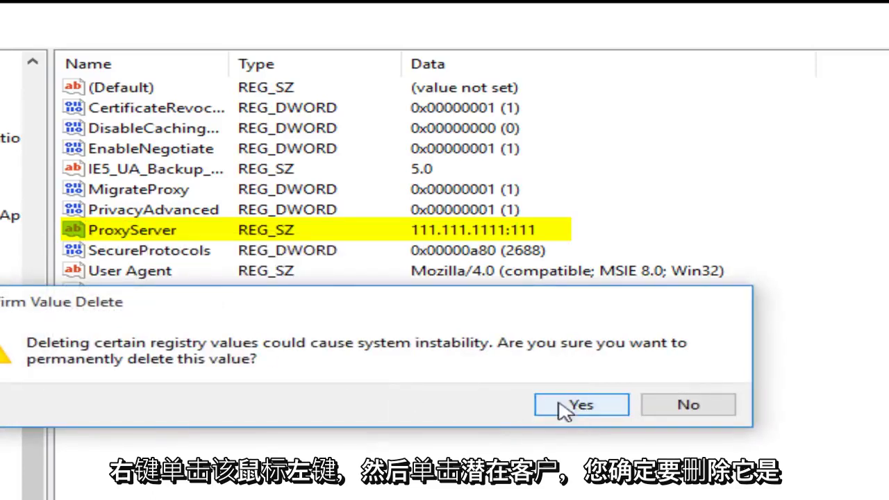
pyautogui.click(580, 406)
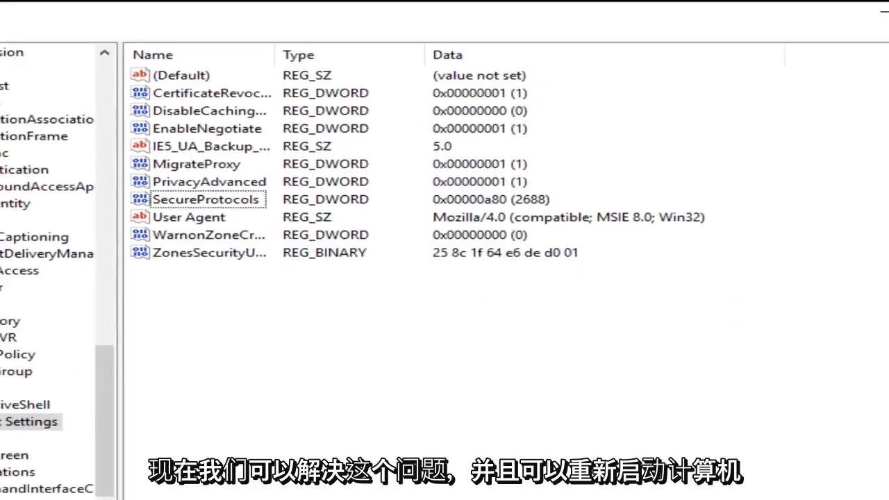
# - Close Registry Editor and restart Windows from the Start button's Shut down menu
pyautogui.click(873, 9)
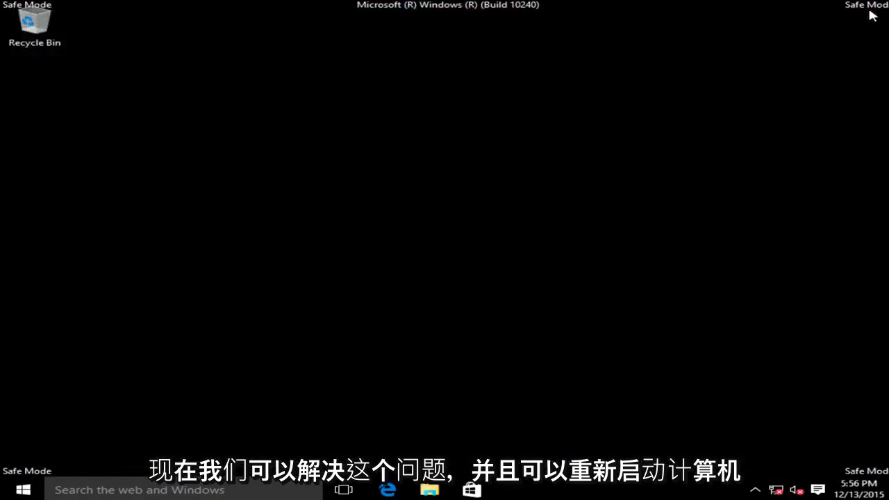
pyautogui.rightClick(40, 491)
pyautogui.moveTo(102, 462)
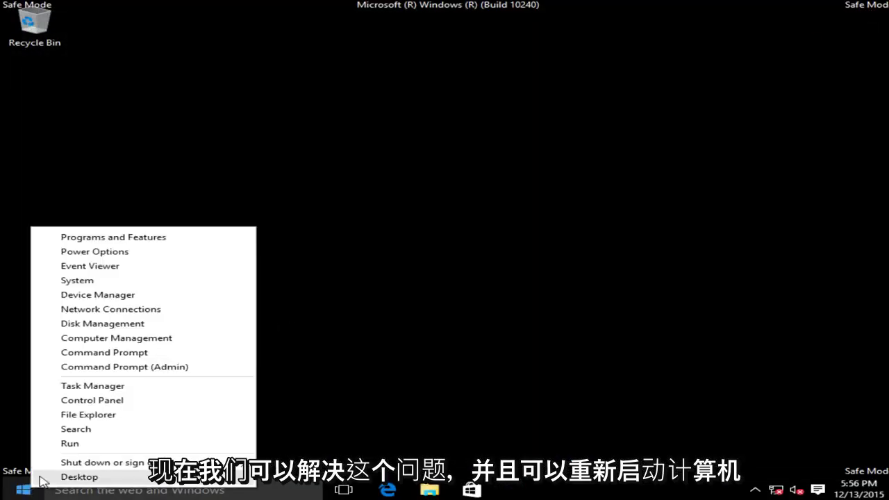
pyautogui.click(297, 492)
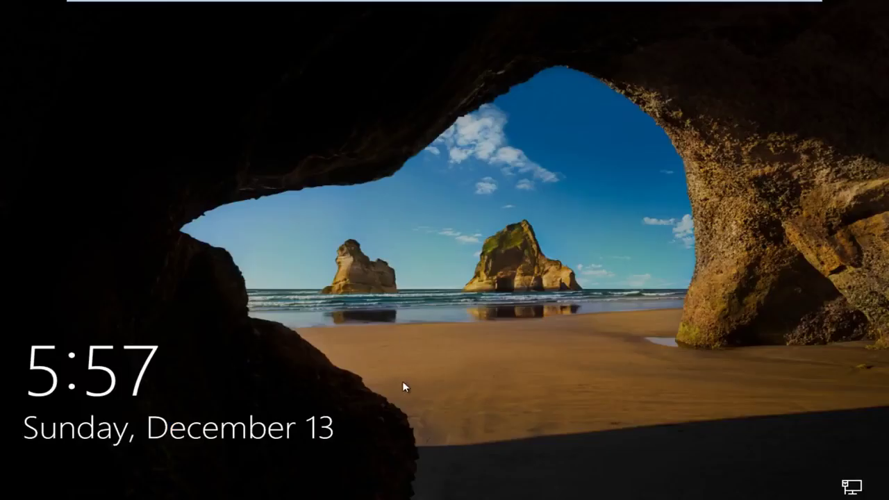
# - Dismiss the lock screen and sign in normally with the account password
pyautogui.moveTo(405, 387)
pyautogui.mouseDown()
pyautogui.moveTo(444, 472)
pyautogui.moveTo(452, 288)
pyautogui.mouseUp()
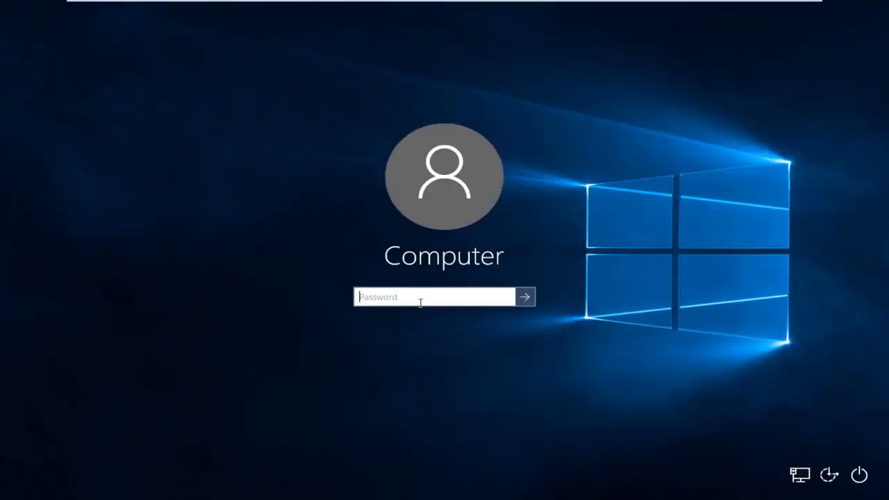
pyautogui.press('Return')
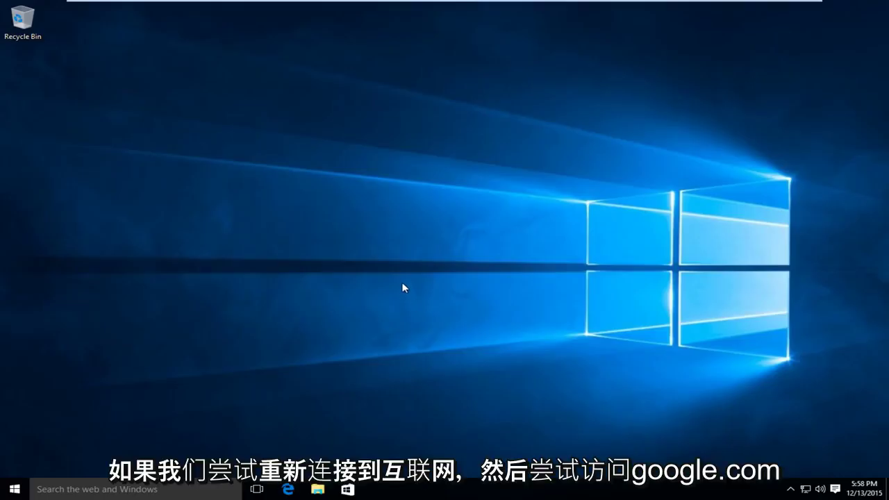
# - Open Edge from the taskbar and go to google.com
pyautogui.click(290, 490)
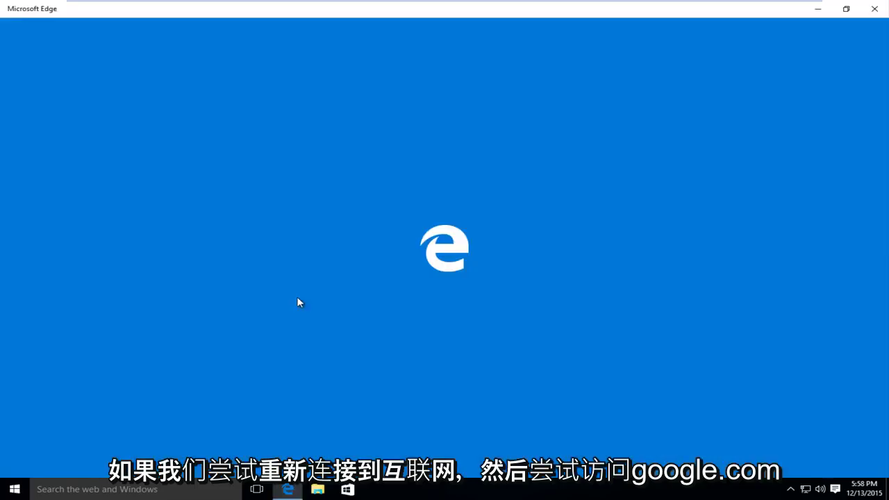
pyautogui.write('goog')
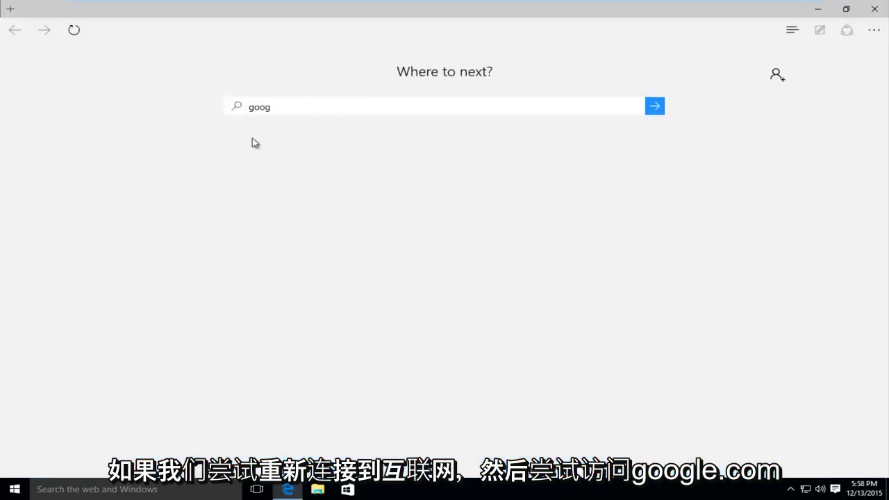
pyautogui.write('le.com')
pyautogui.press('Return')
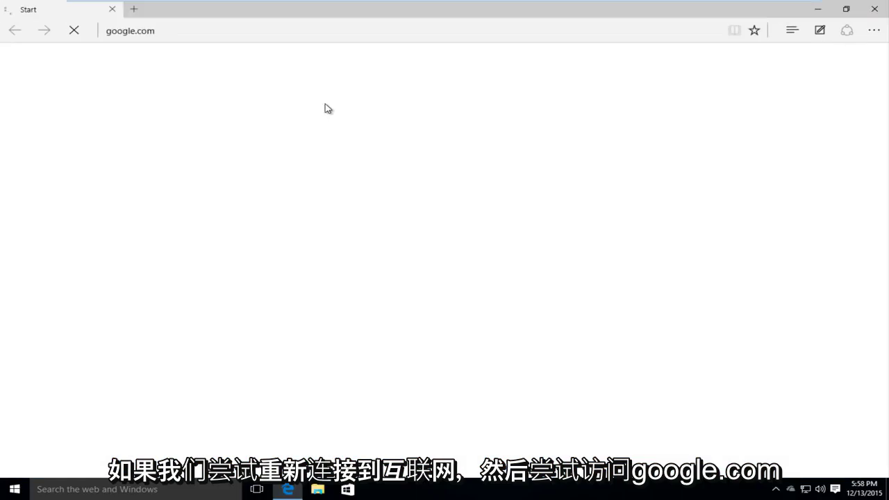